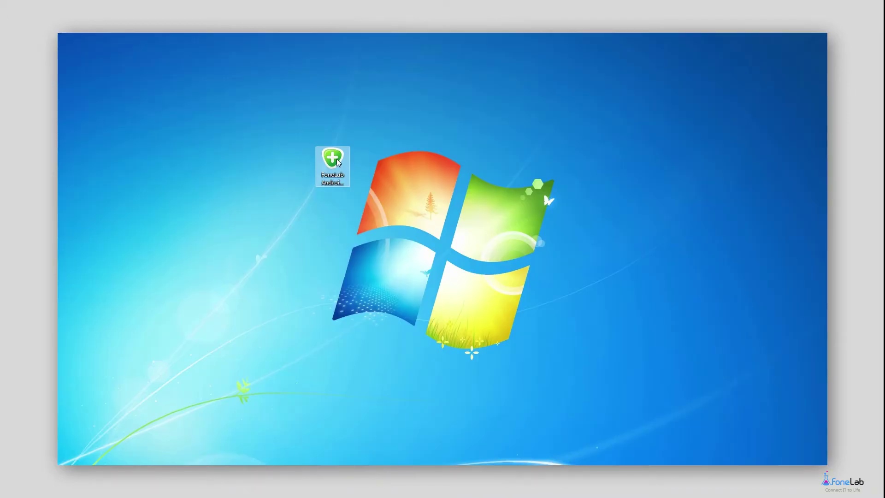
# Launch FoneLab Android Data Recovery with the LG phone plugged in.
pyautogui.doubleClick(337, 161)
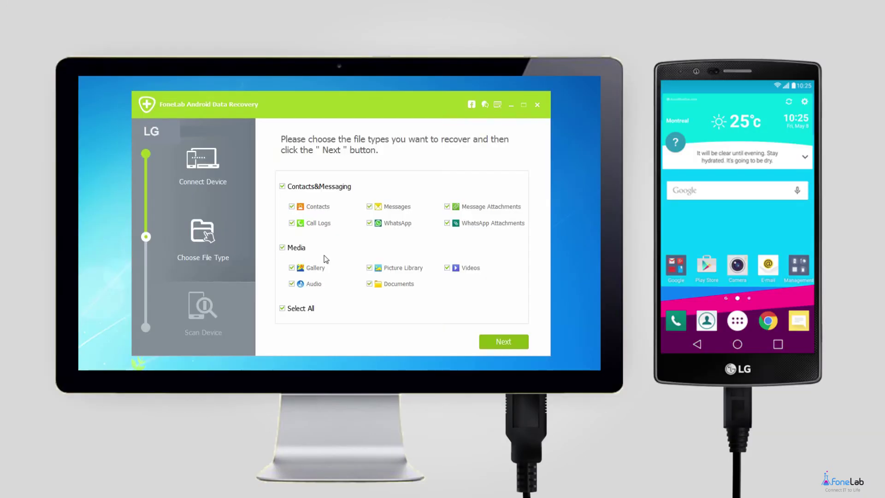
# Clear all file types, select only Messages, and start the phone scan.
pyautogui.click(282, 309)
pyautogui.click(369, 208)
pyautogui.click(486, 346)
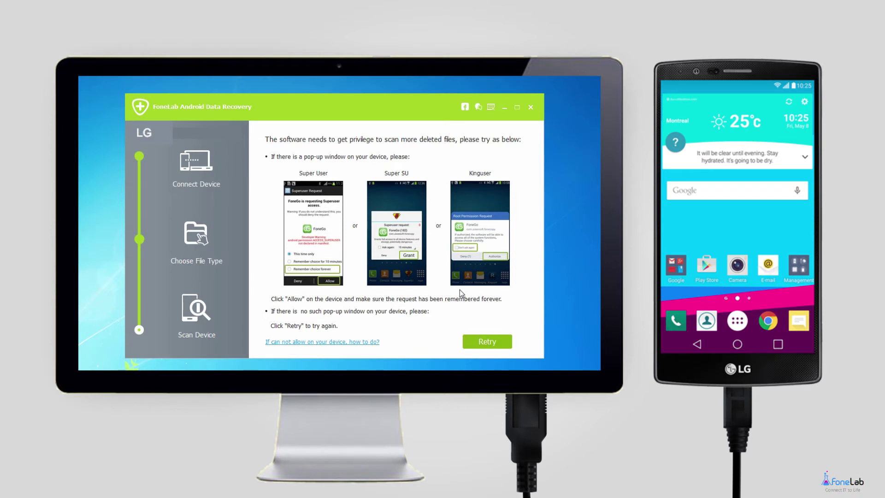
# Retry the phone's privilege request twice to allow a deeper scan.
pyautogui.click(476, 345)
pyautogui.click(475, 346)
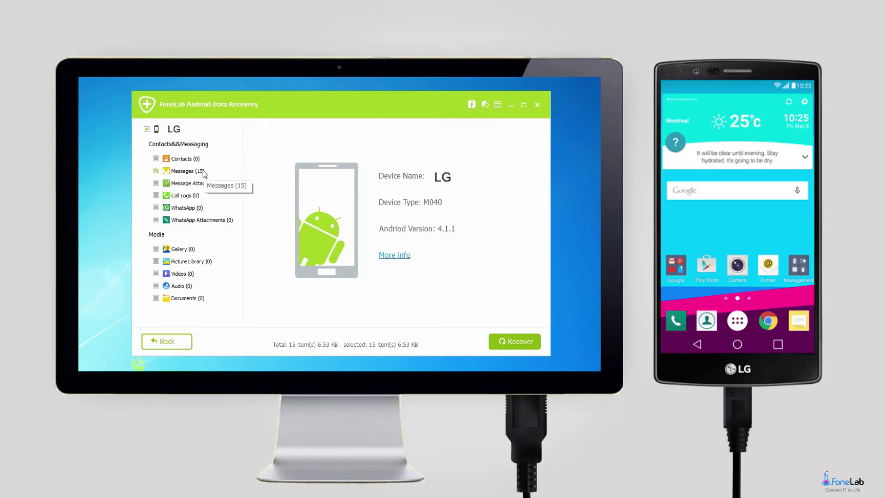
pyautogui.click(187, 171)
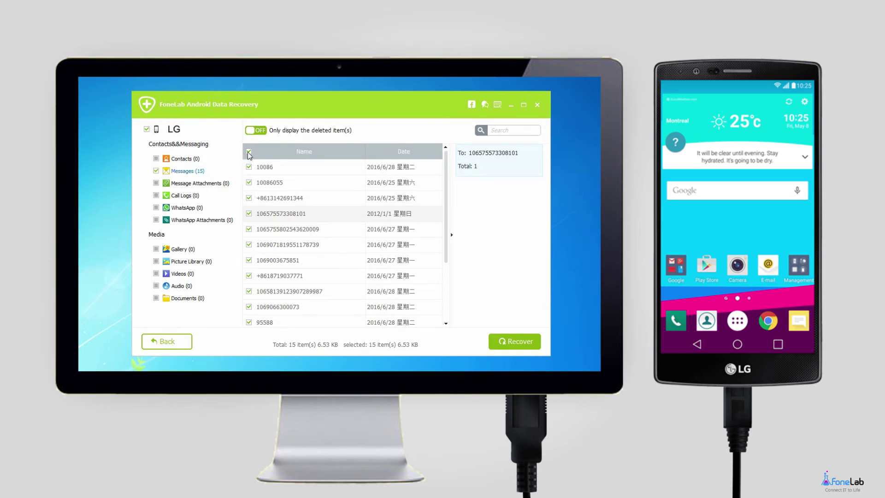
pyautogui.click(249, 152)
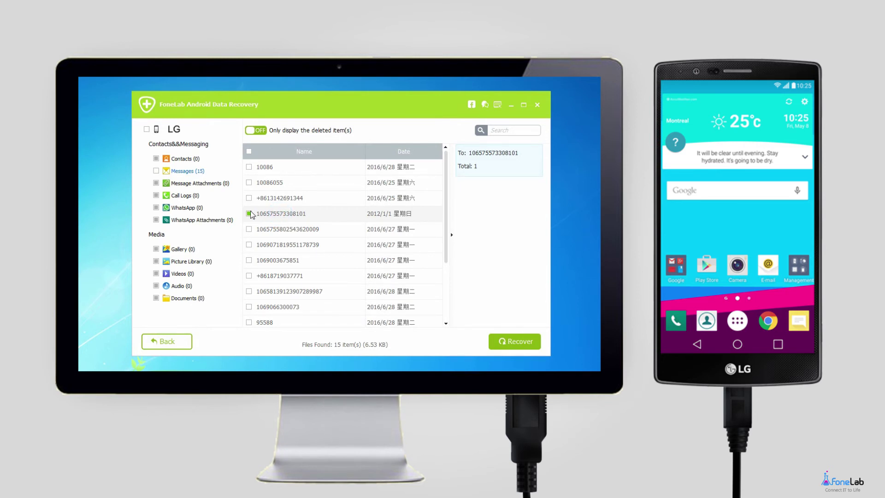
pyautogui.click(249, 214)
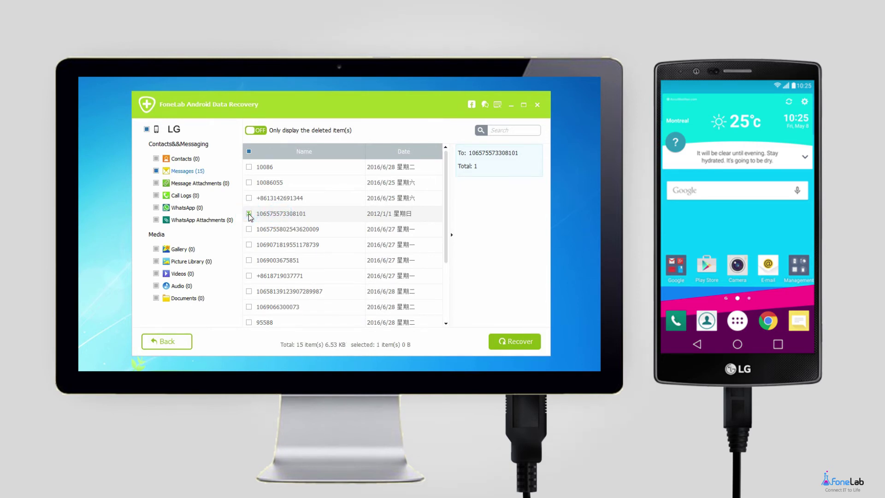
pyautogui.click(507, 346)
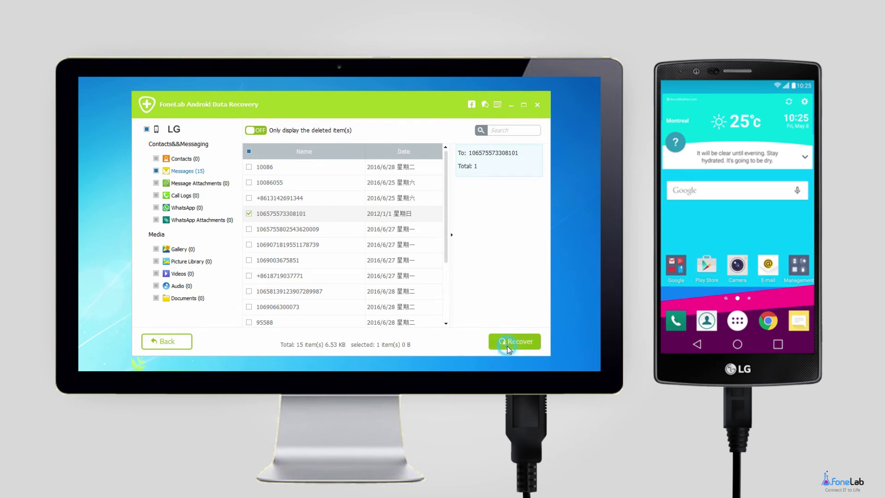